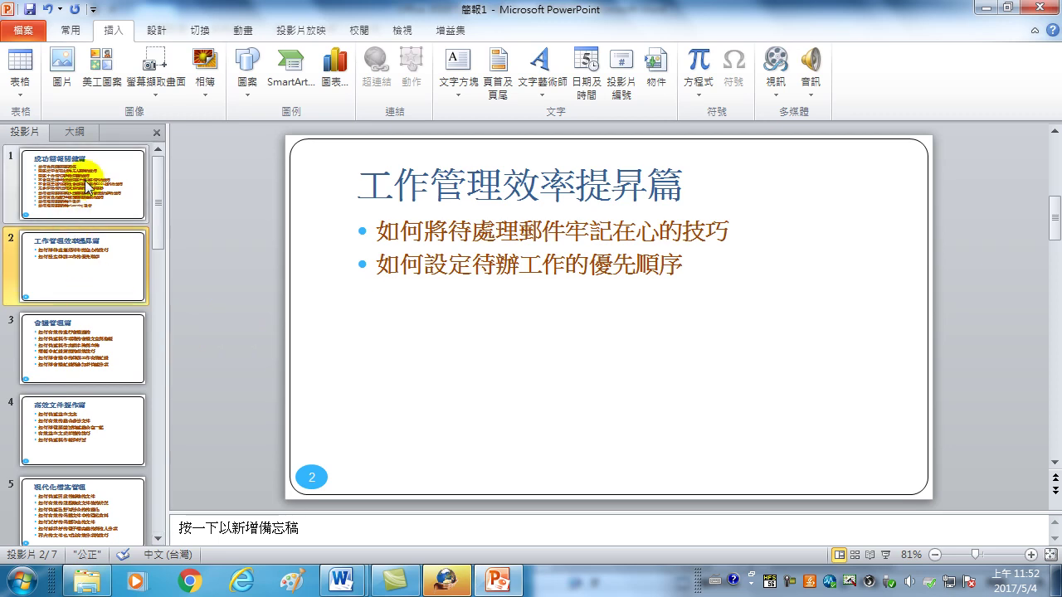
Show slide 1, 成功簡報關鍵篇, and scroll through all seven slide thumbnails
left_click(87, 184)
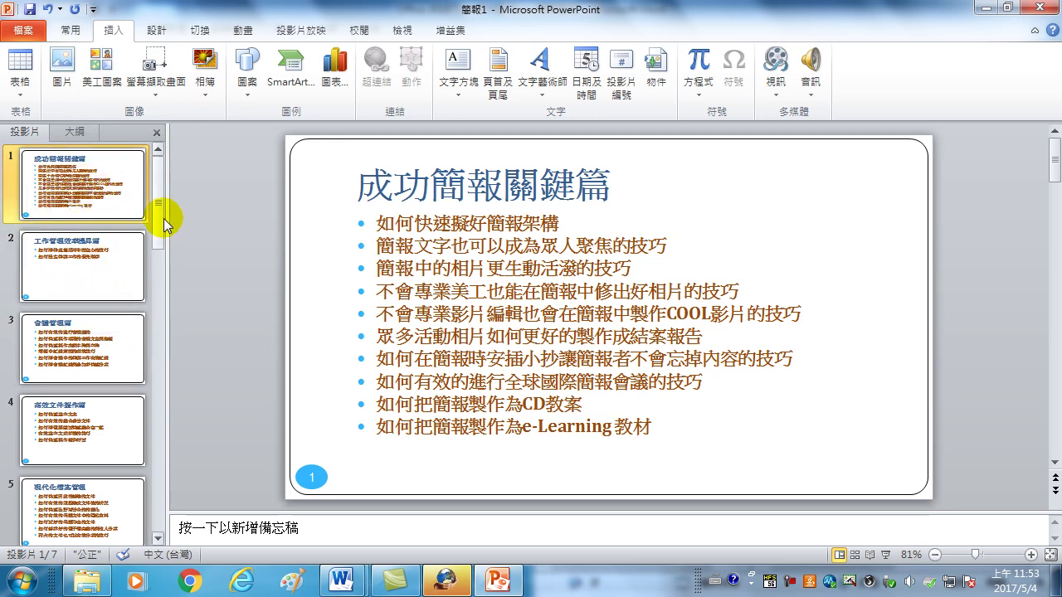
left_click_drag(164, 218, 155, 481)
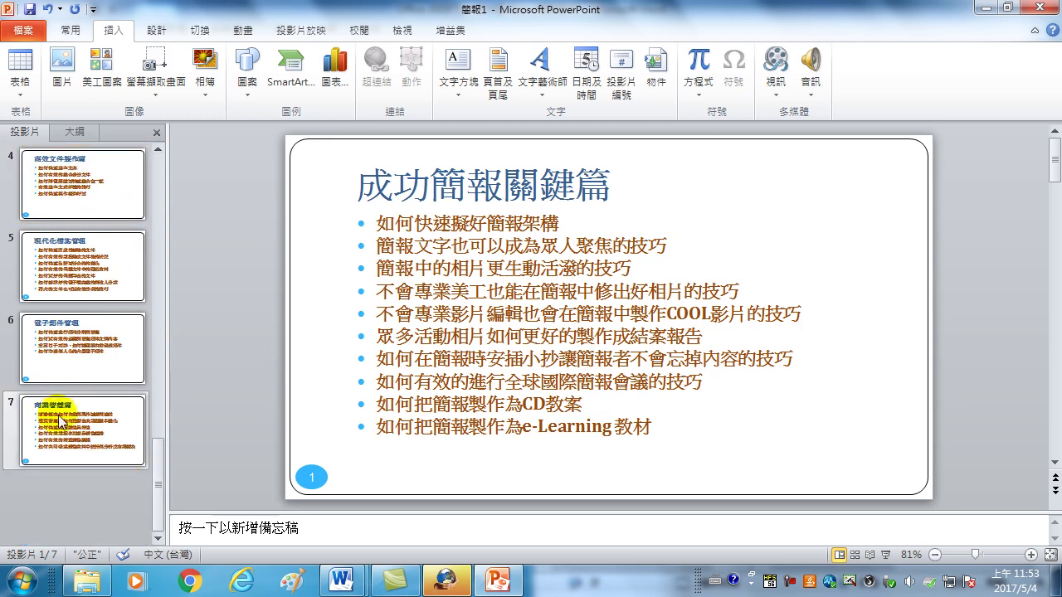
scroll(72, 348, "up", 5)
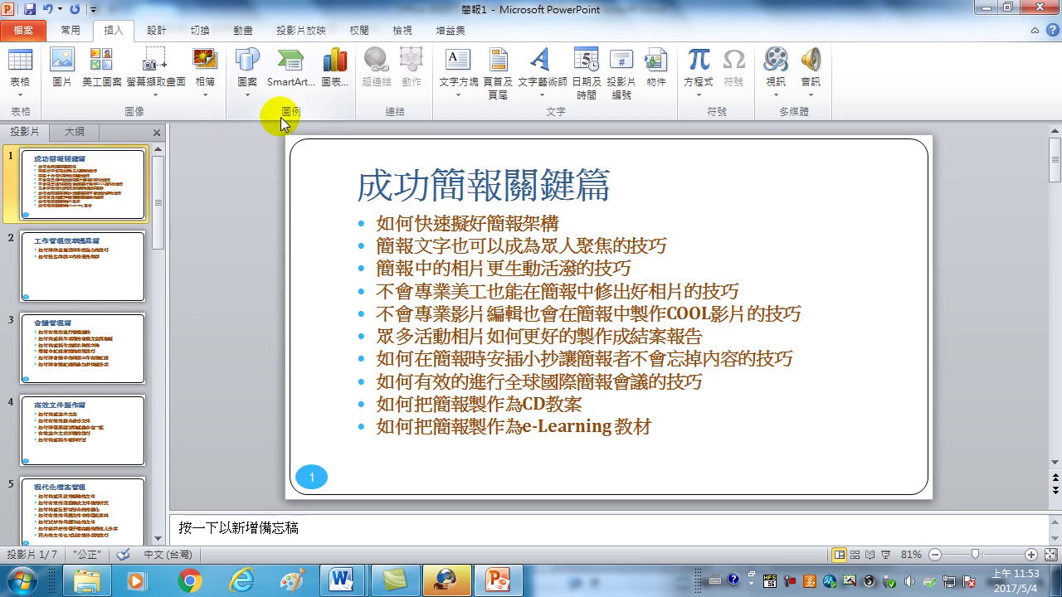
Switch to Slide Master view and select the top-level slide master
left_click(402, 31)
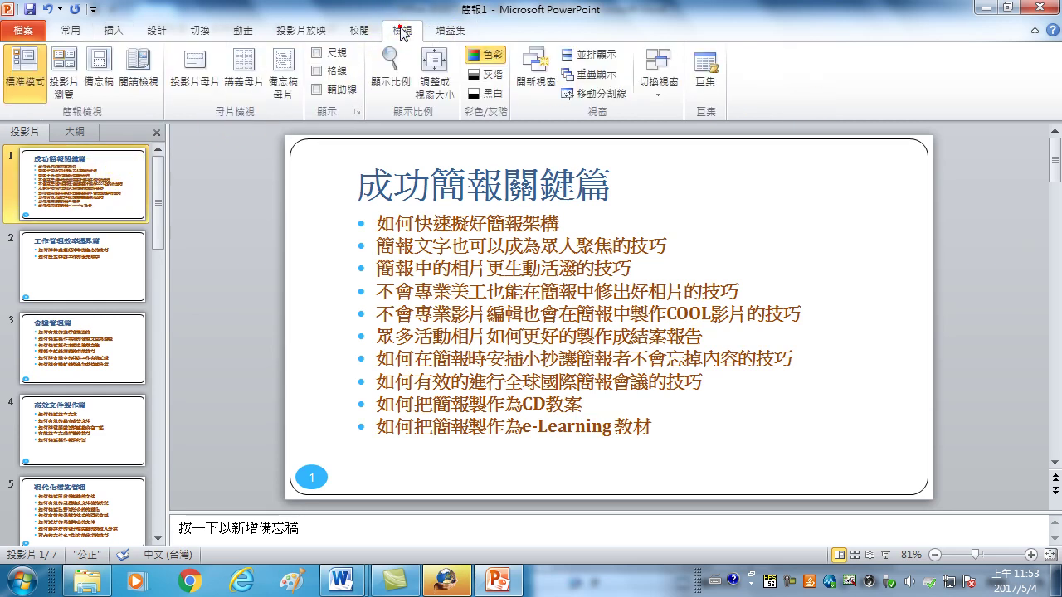
left_click(198, 65)
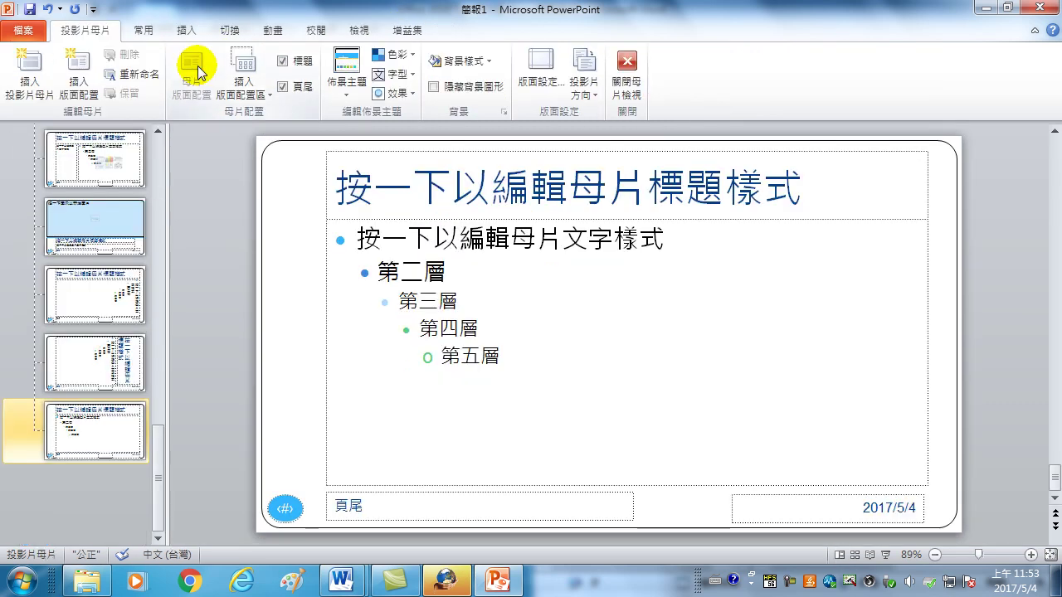
left_click_drag(161, 463, 174, 151)
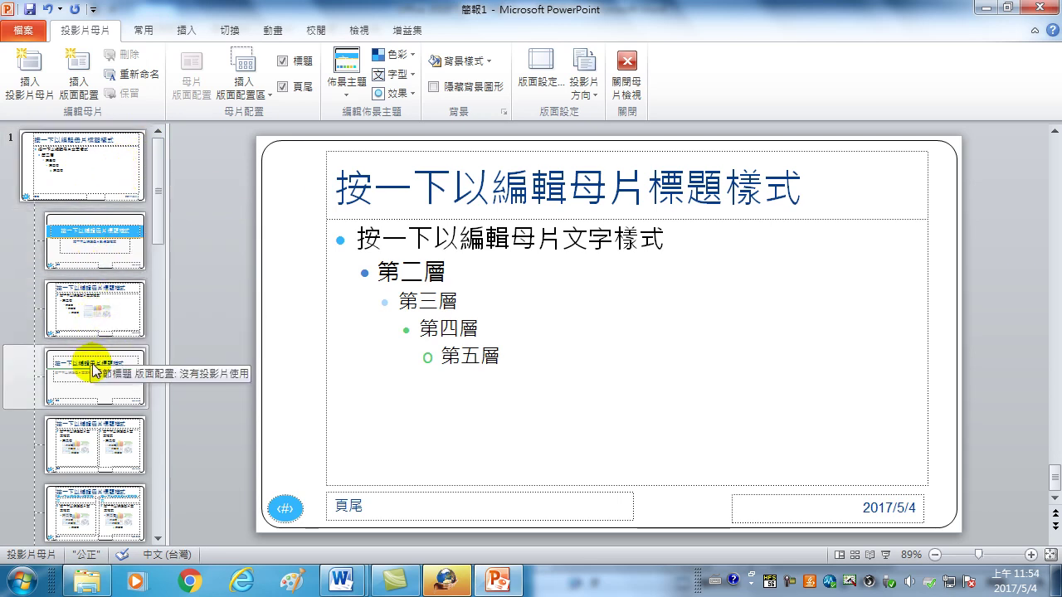
scroll(95, 369, "down", 2)
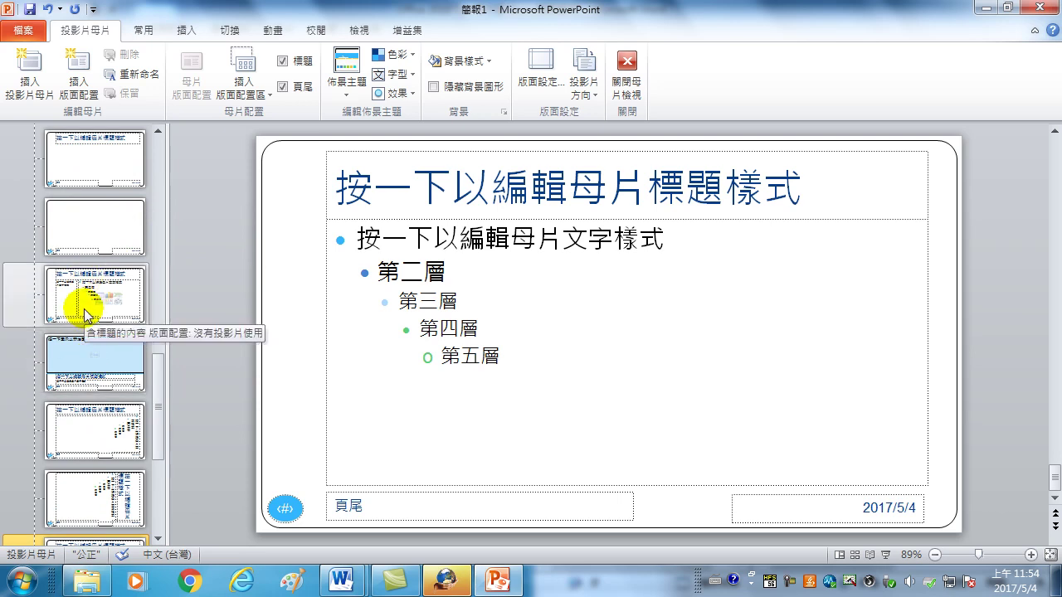
scroll(82, 264, "up", 3)
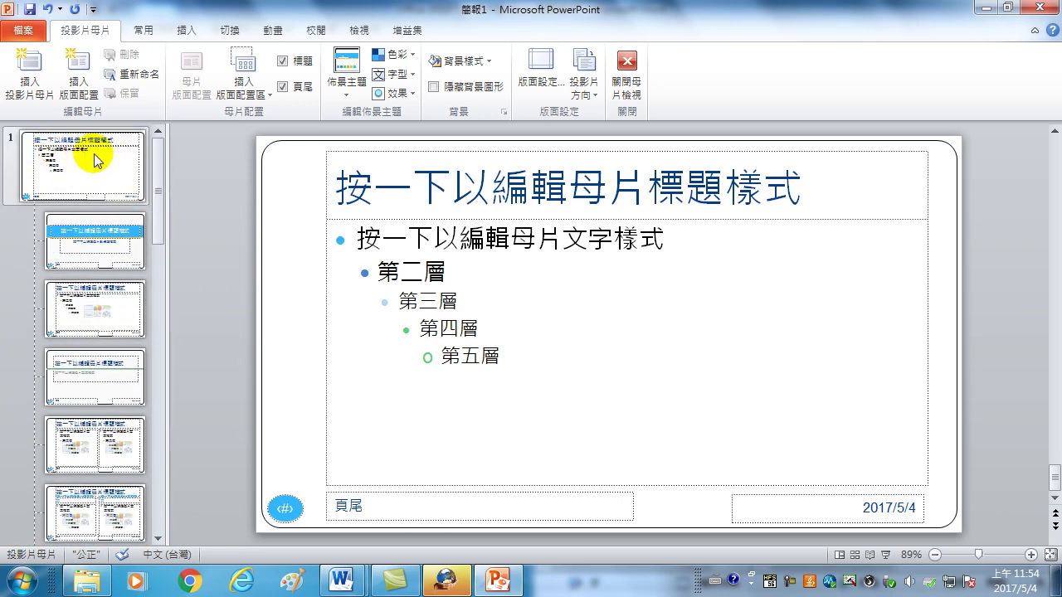
left_click(81, 157)
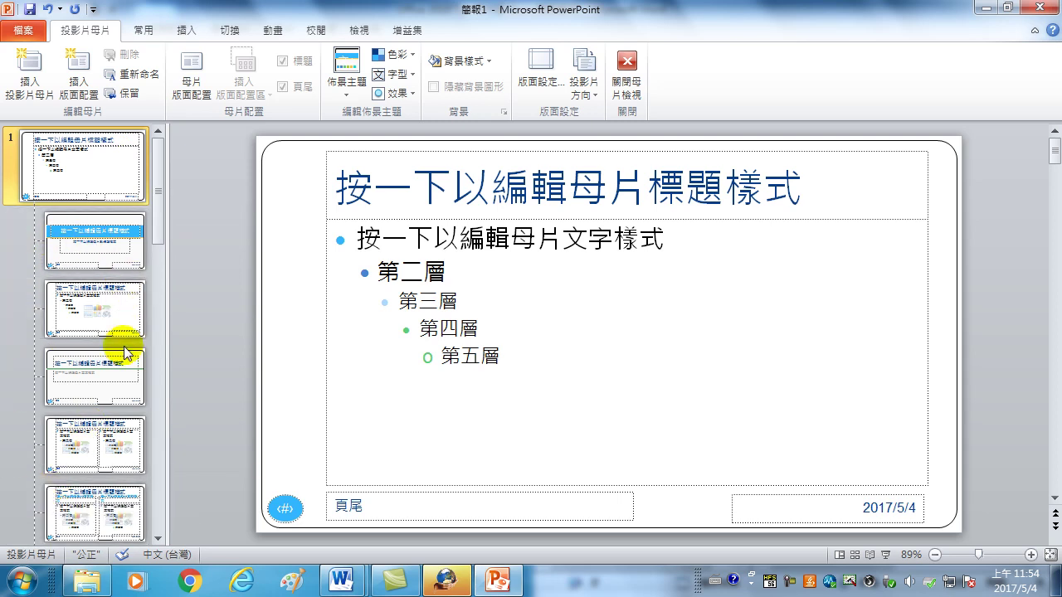
Review the Title and Content and Title Slide layouts, then return to the top master
left_click(95, 306)
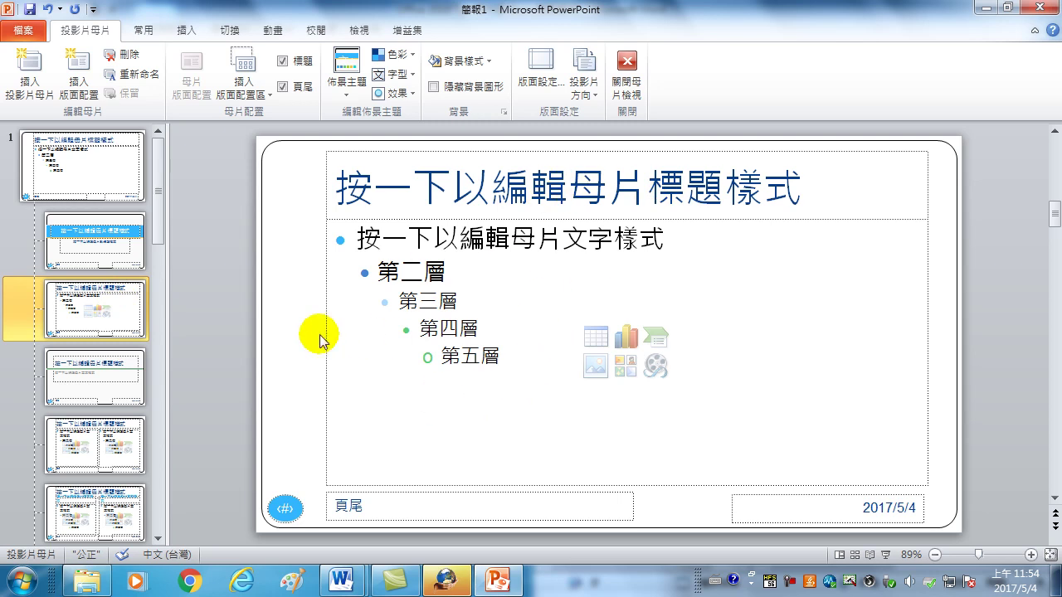
left_click(99, 238)
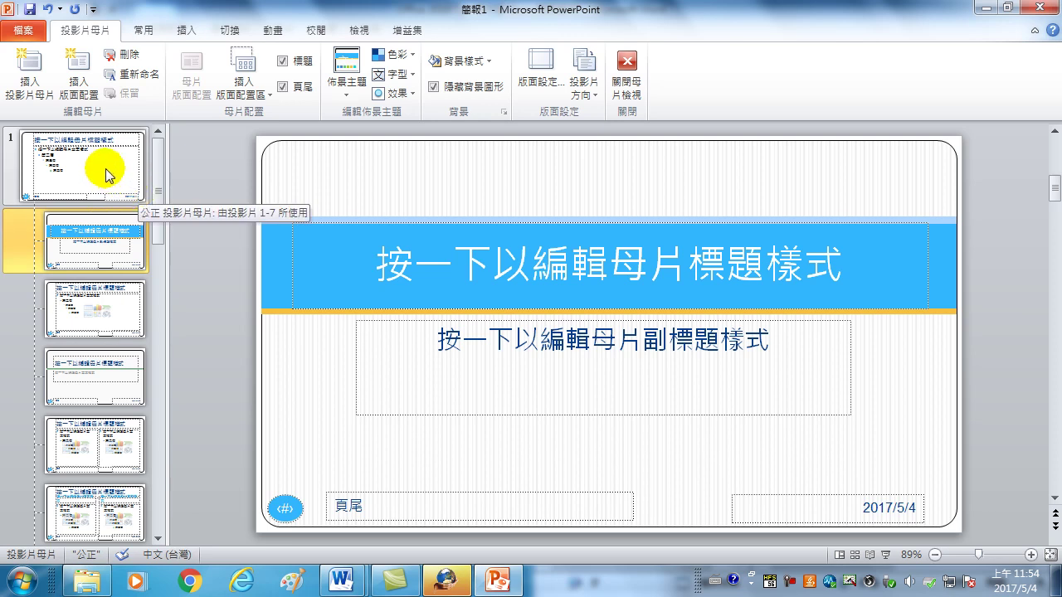
left_click(105, 169)
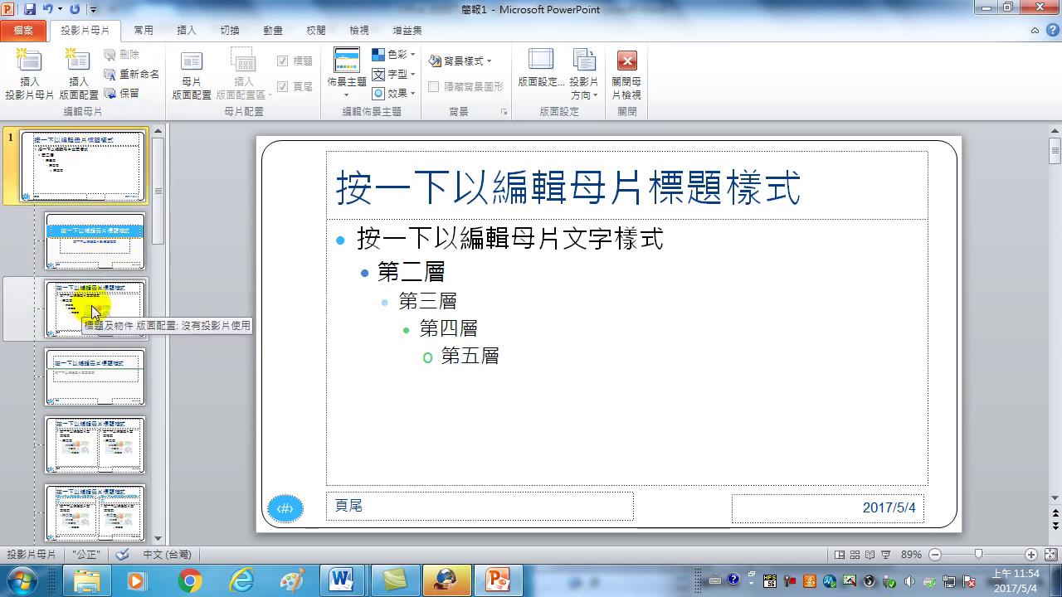
scroll(94, 311, "down", 6)
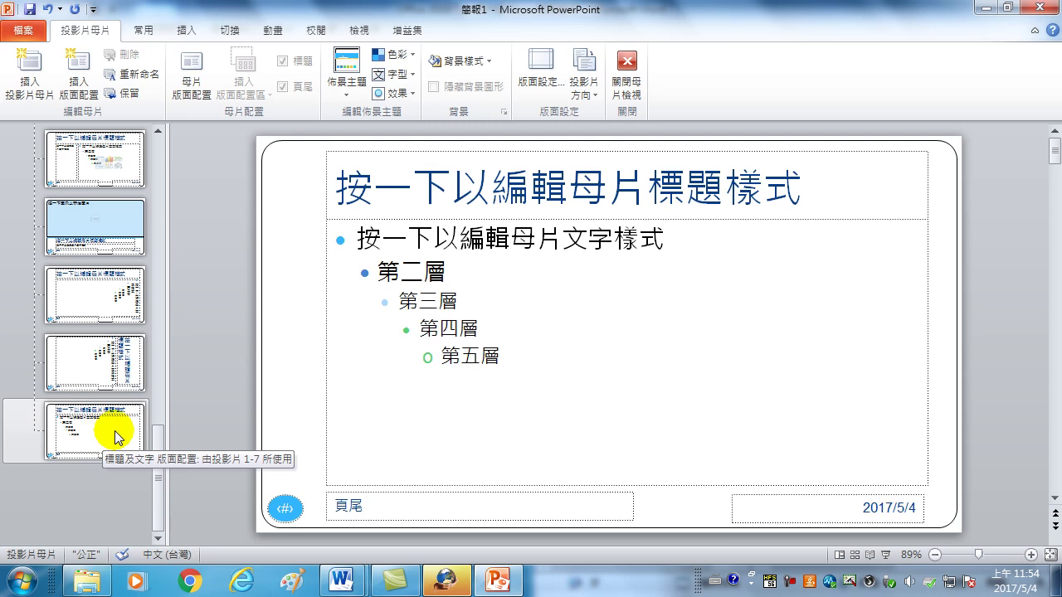
scroll(115, 431, "up", 6)
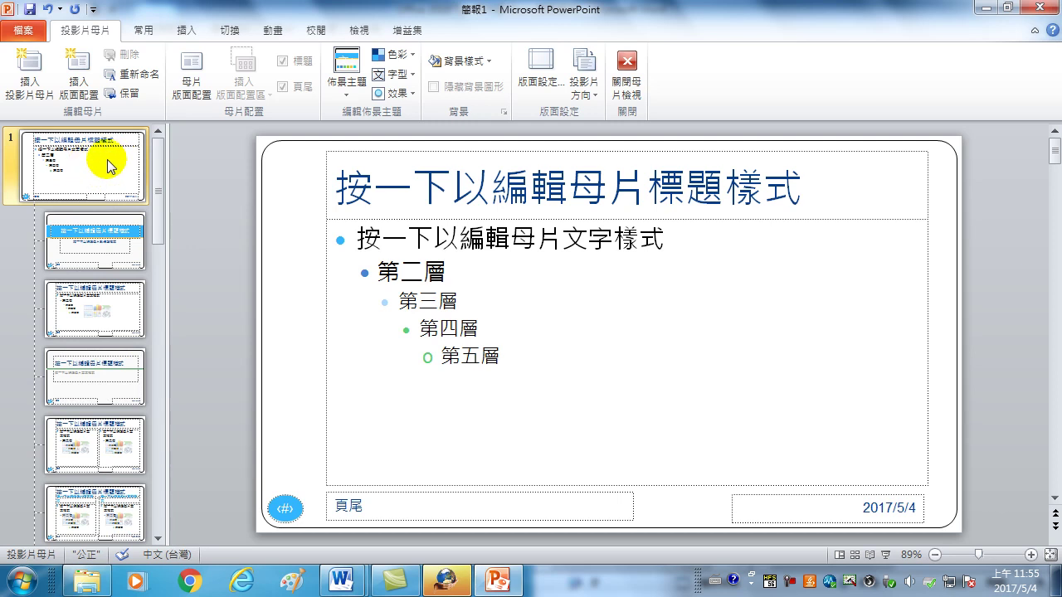
left_click(100, 164)
Insert the Ministry of Economic Affairs seal picture from Downloads onto the slide master
left_click(188, 35)
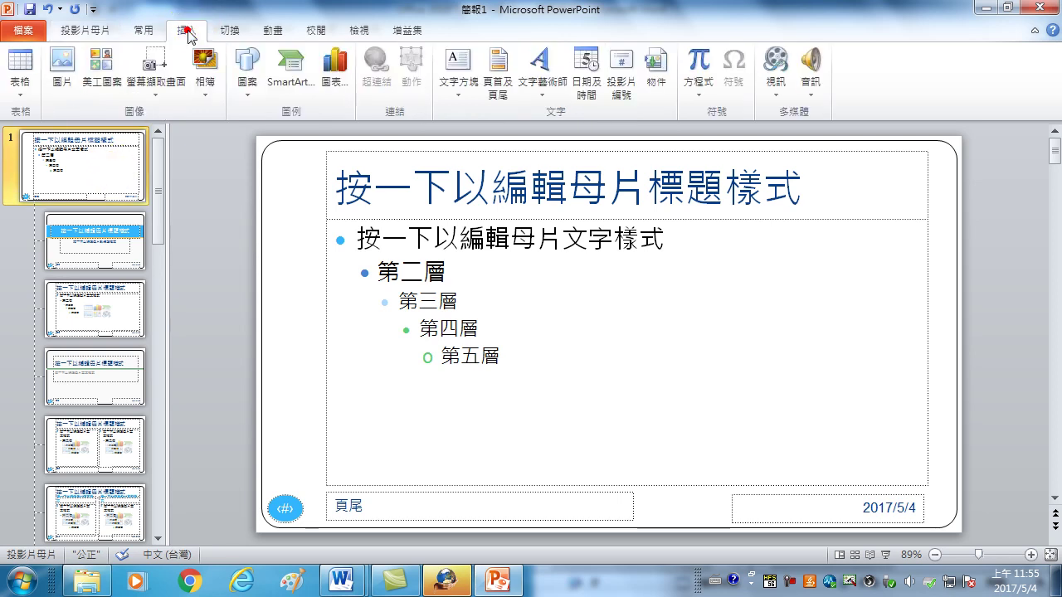
left_click(60, 68)
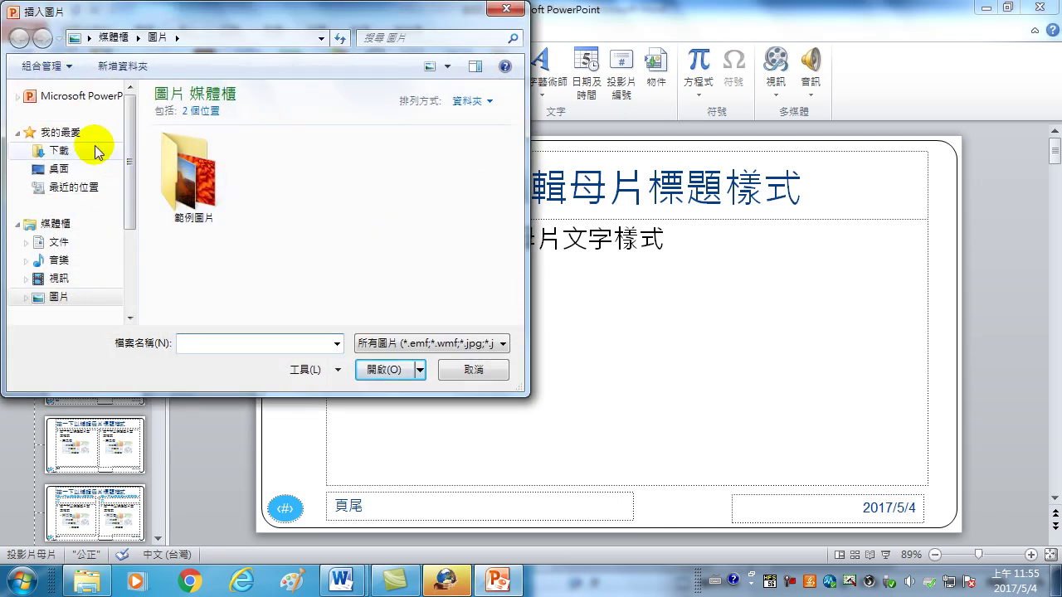
left_click(61, 151)
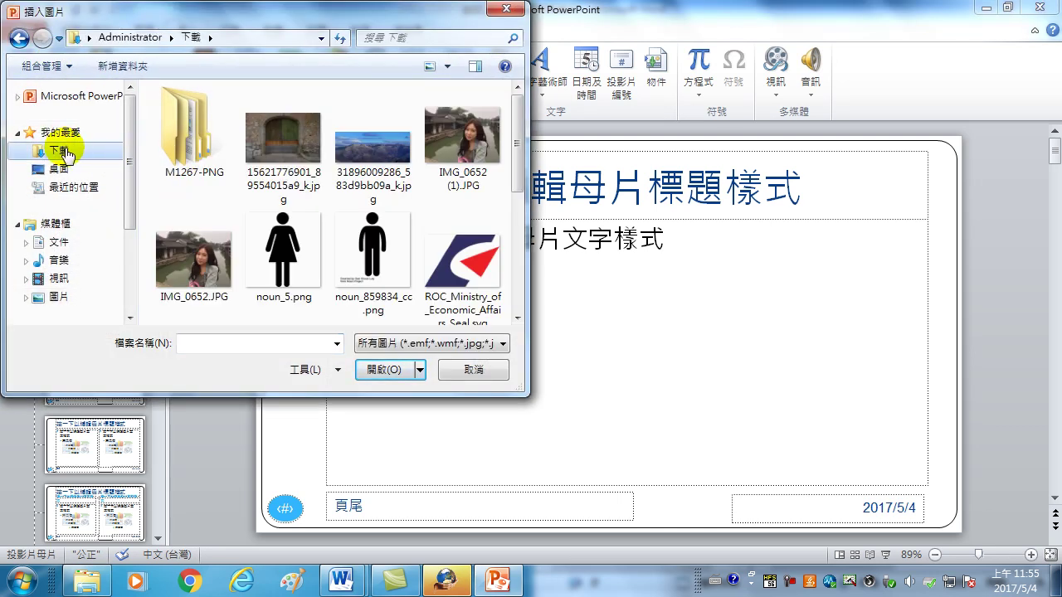
left_click(465, 249)
left_click(377, 371)
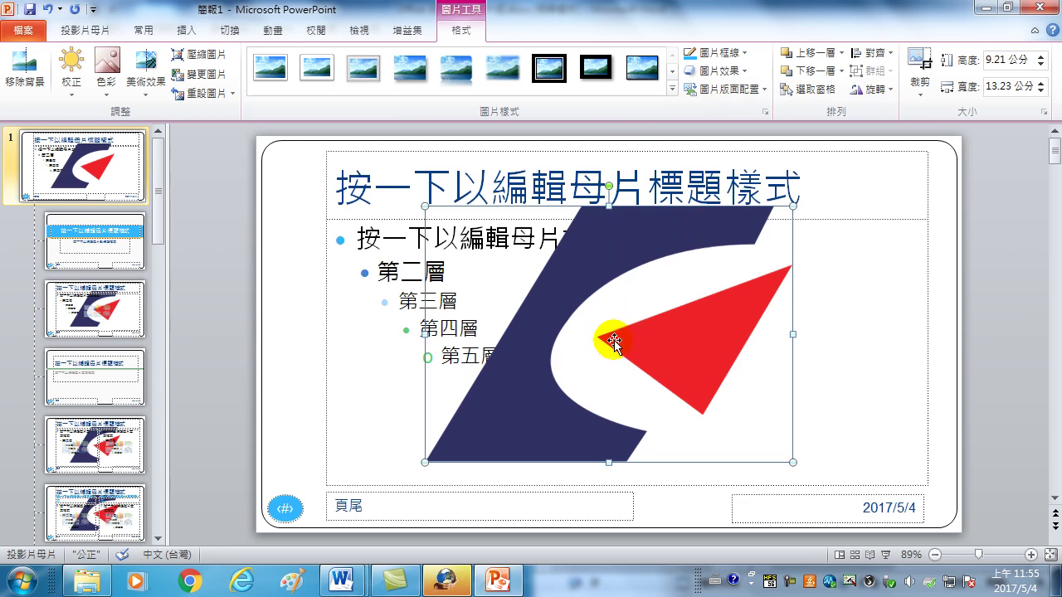
Apply Picture Effects Preset 8 to the seal logo to fade it into a watermark
left_click(465, 31)
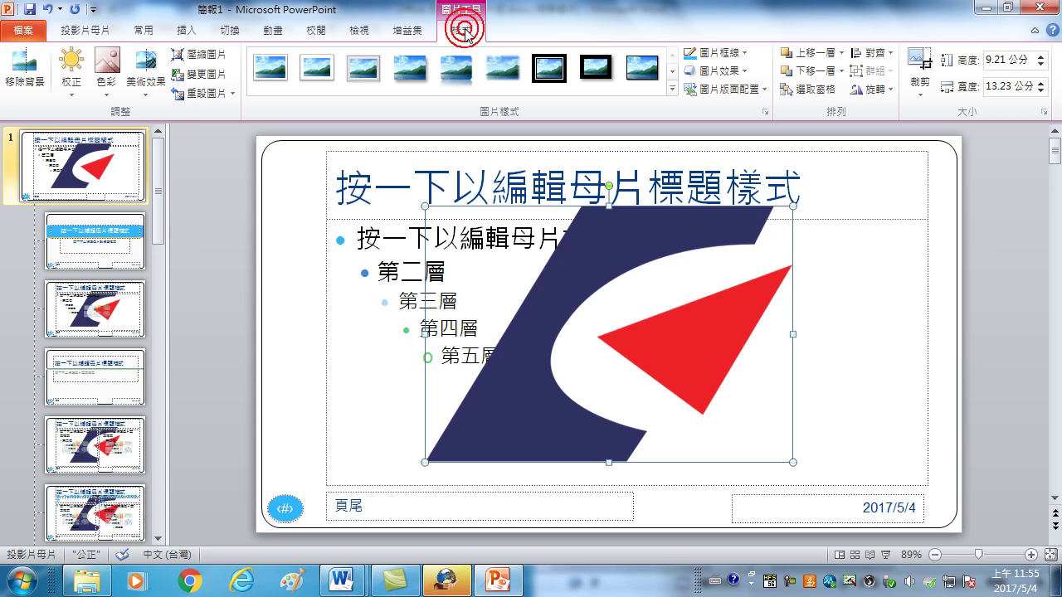
left_click(465, 31)
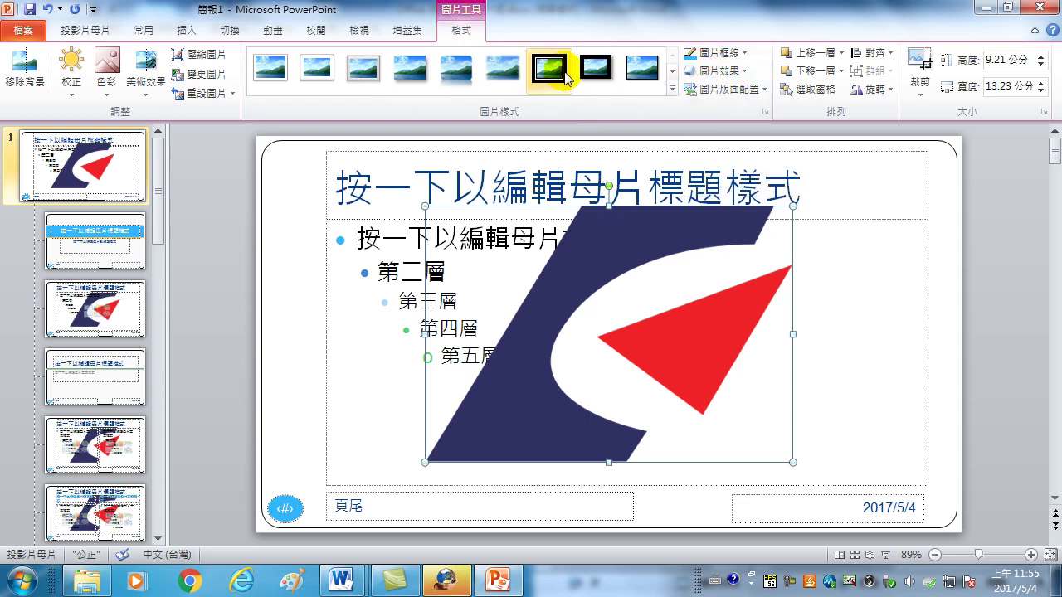
left_click(741, 71)
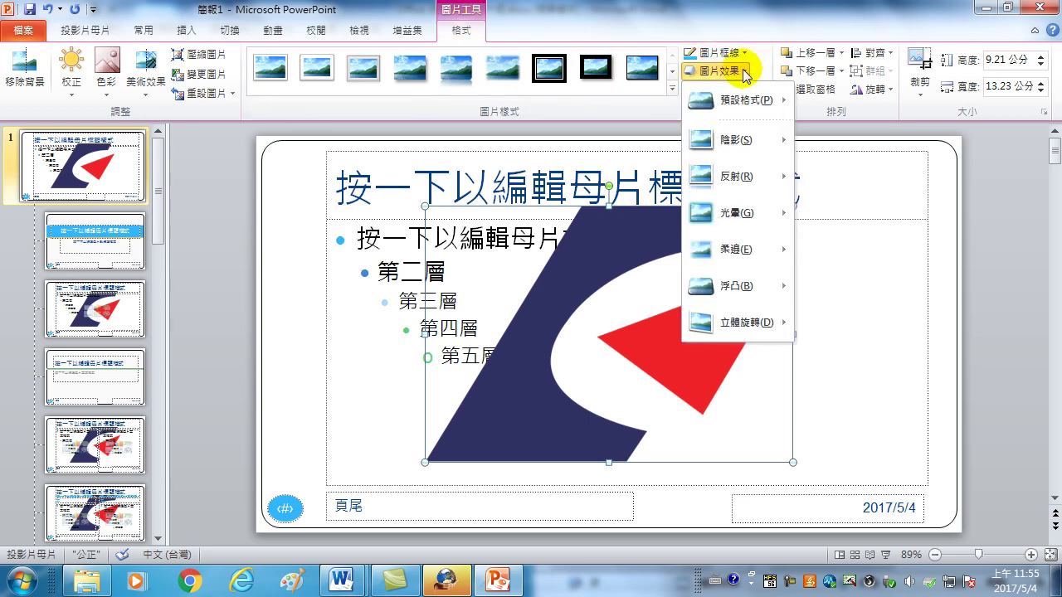
mouse_move(735, 100)
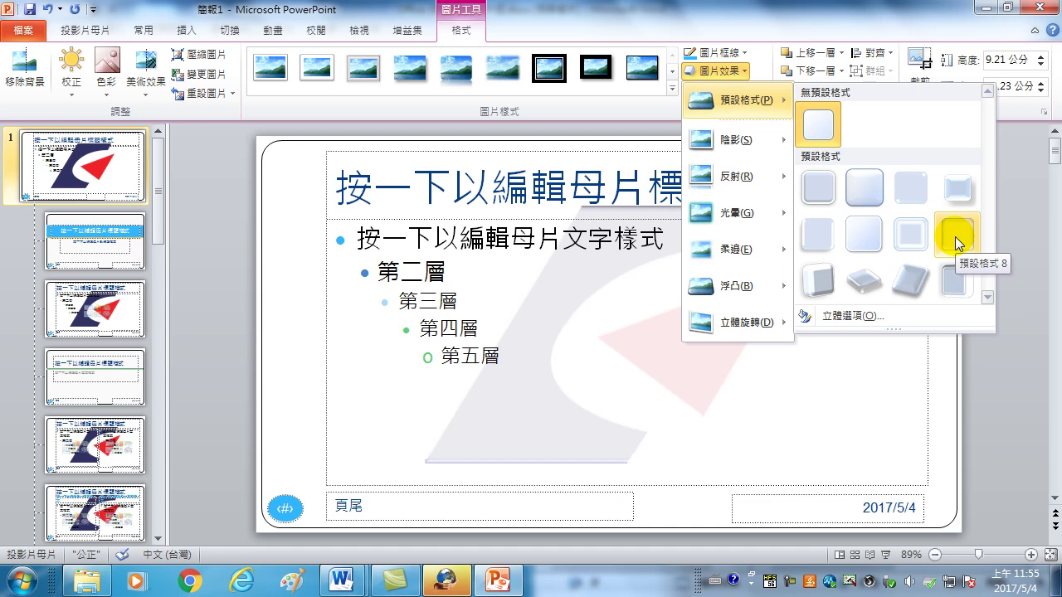
left_click(955, 237)
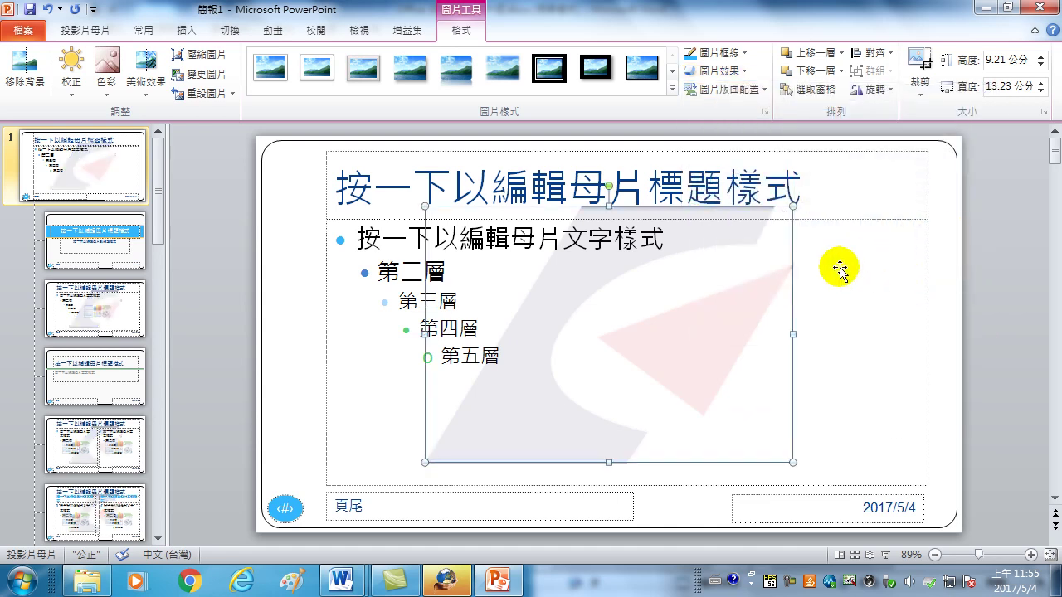
left_click(982, 264)
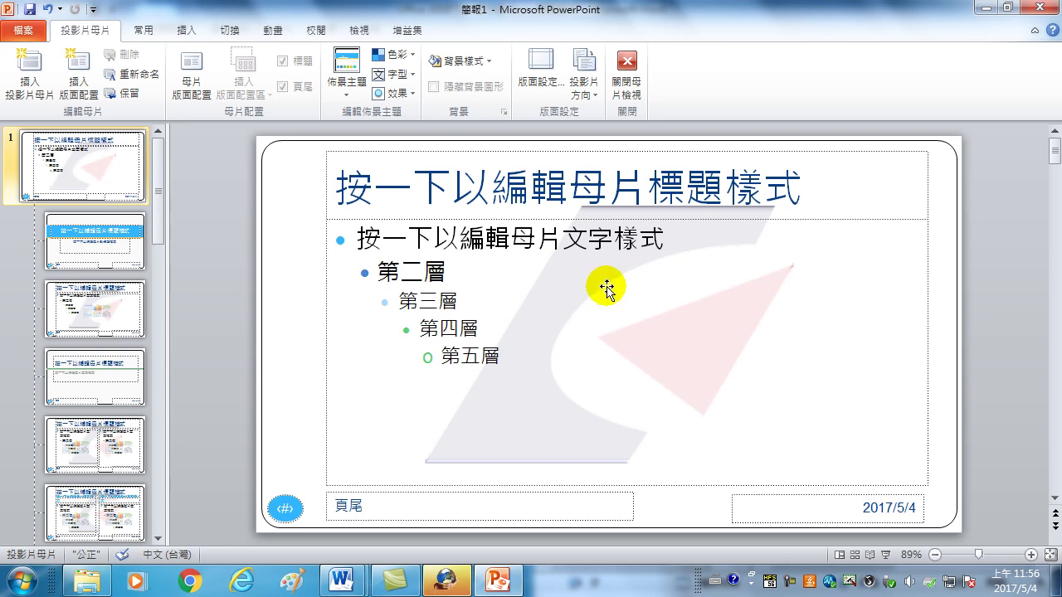
Select the seal watermark on the master to check it, then deselect it
left_click(573, 273)
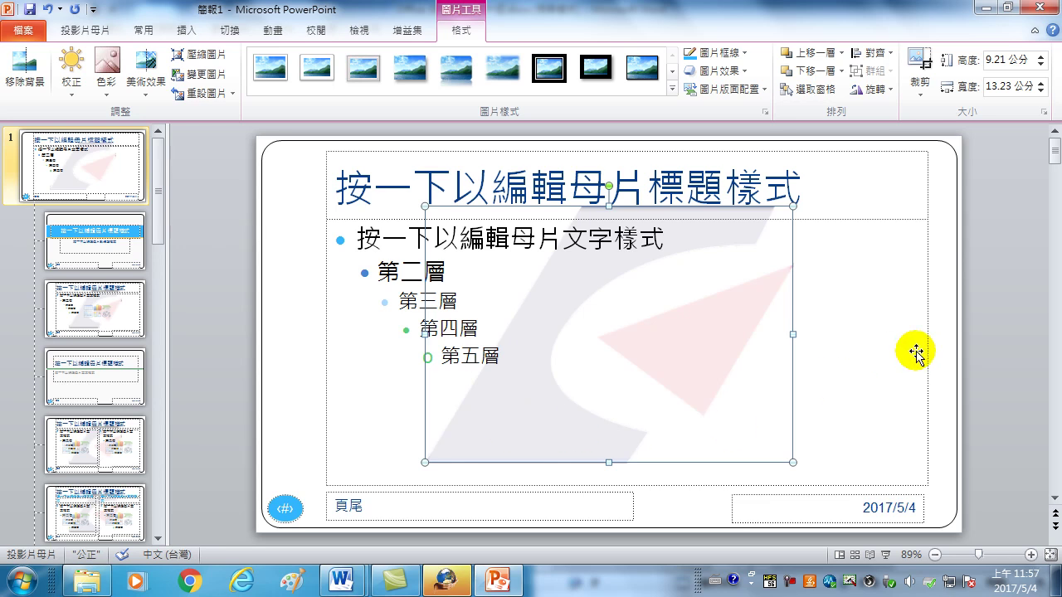
left_click(996, 302)
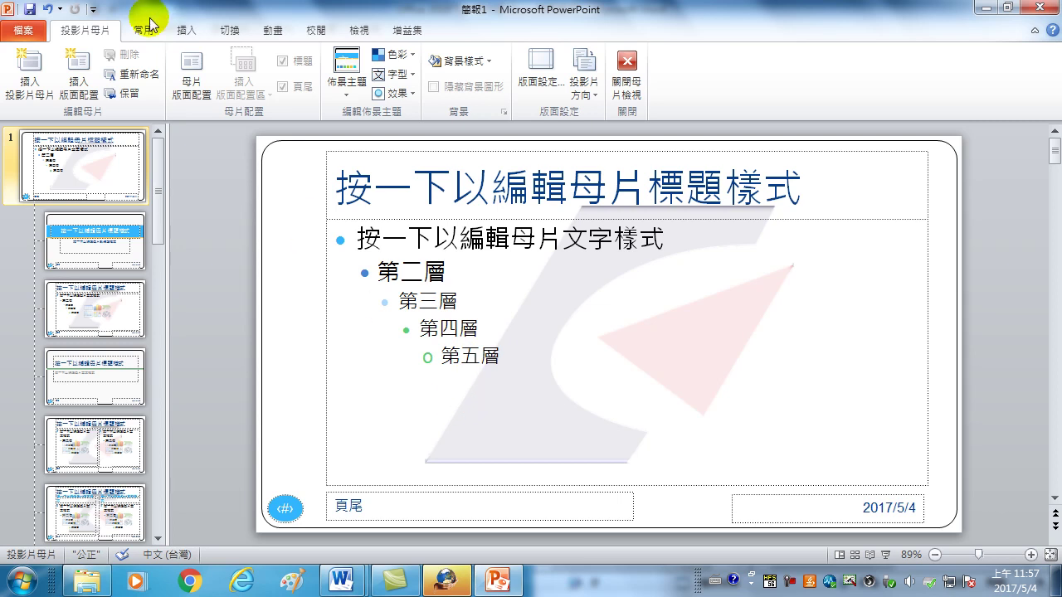
left_click(626, 66)
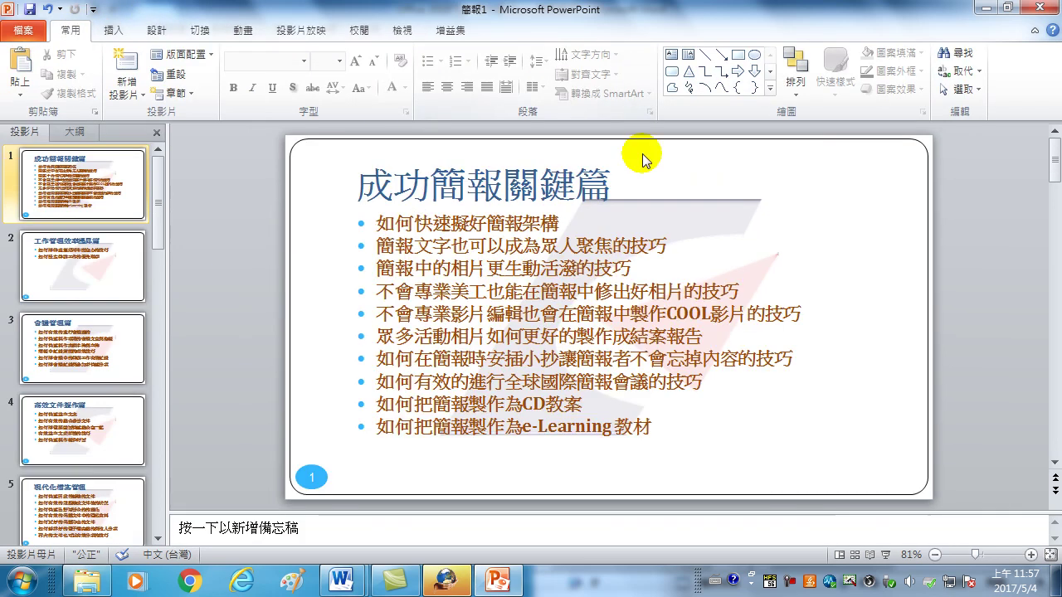
left_click(80, 178)
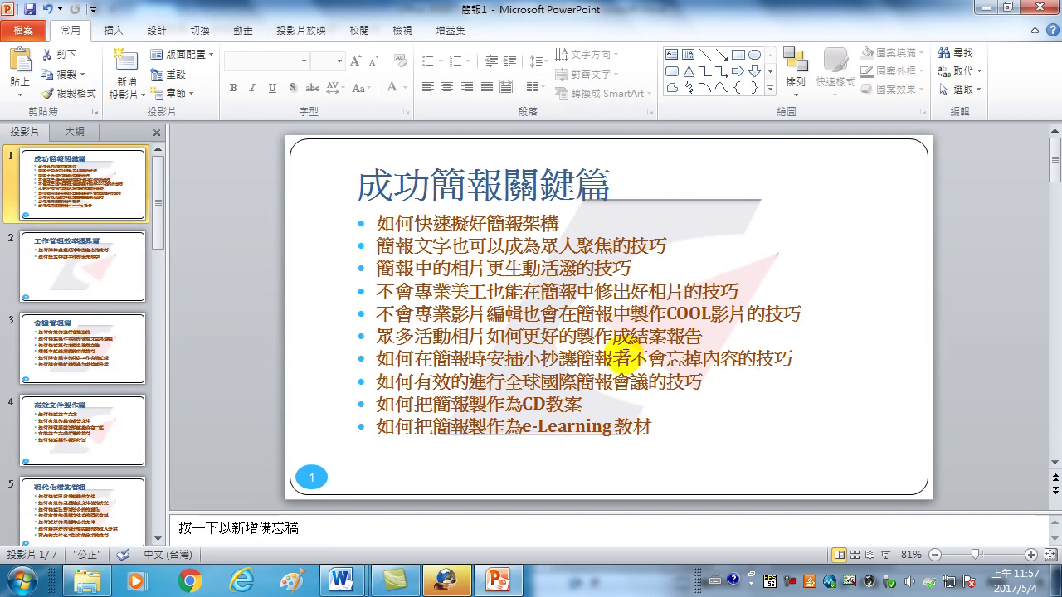
left_click(656, 212)
left_click(664, 224)
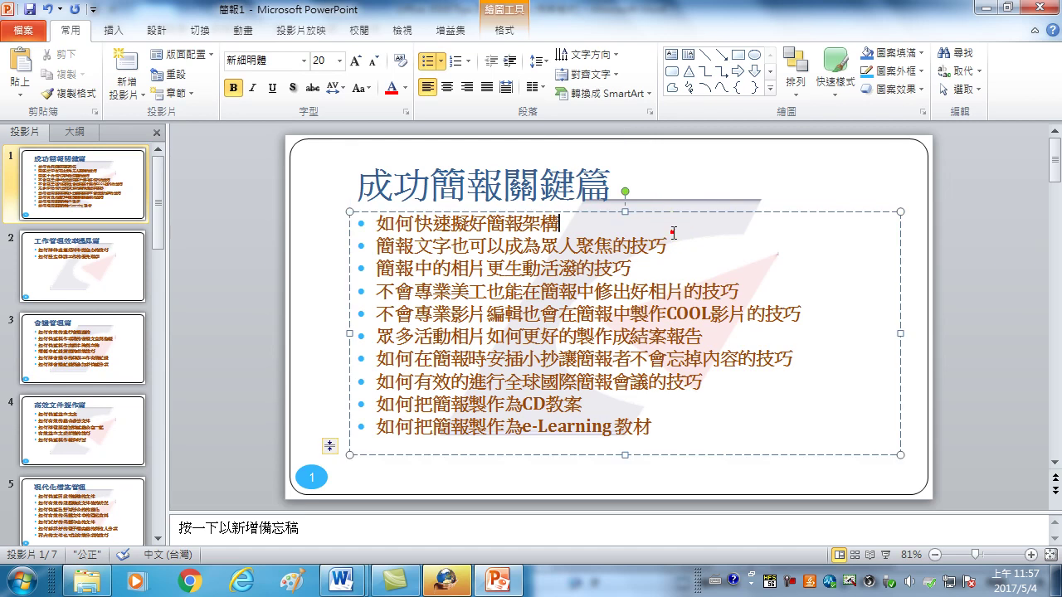
left_click(977, 172)
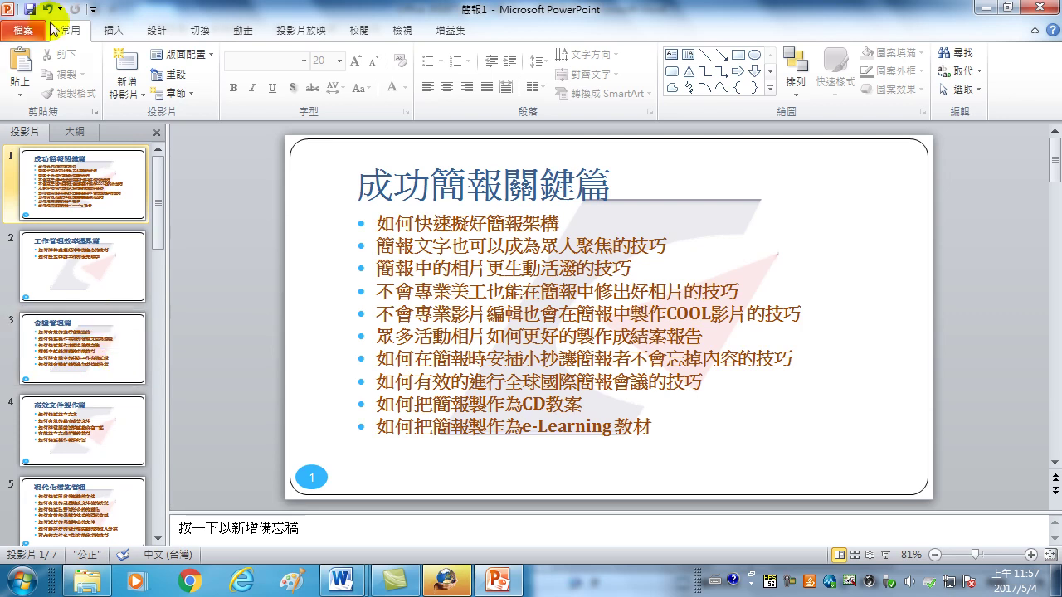
left_click(402, 30)
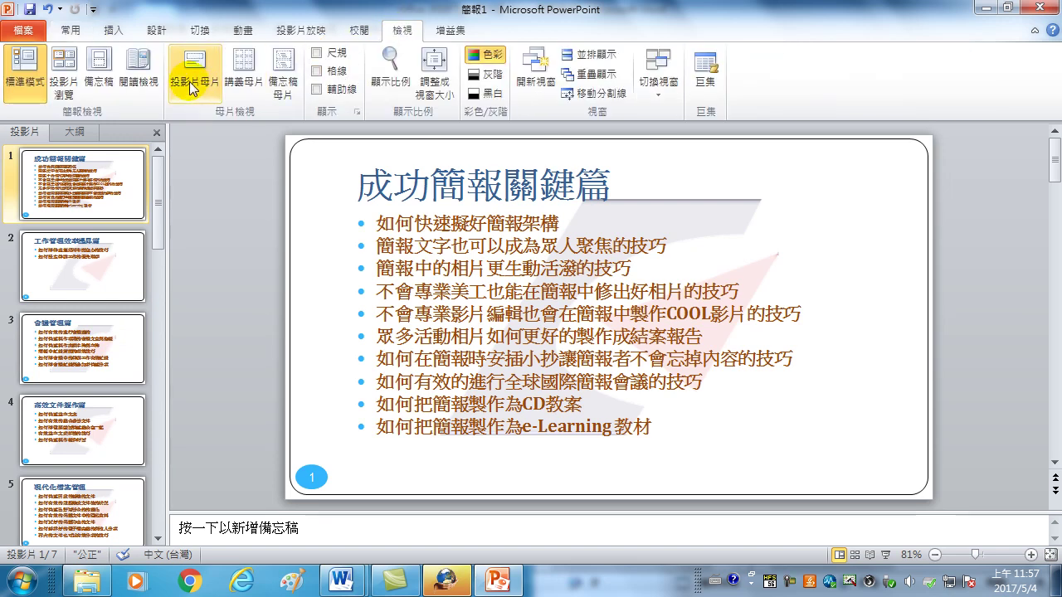